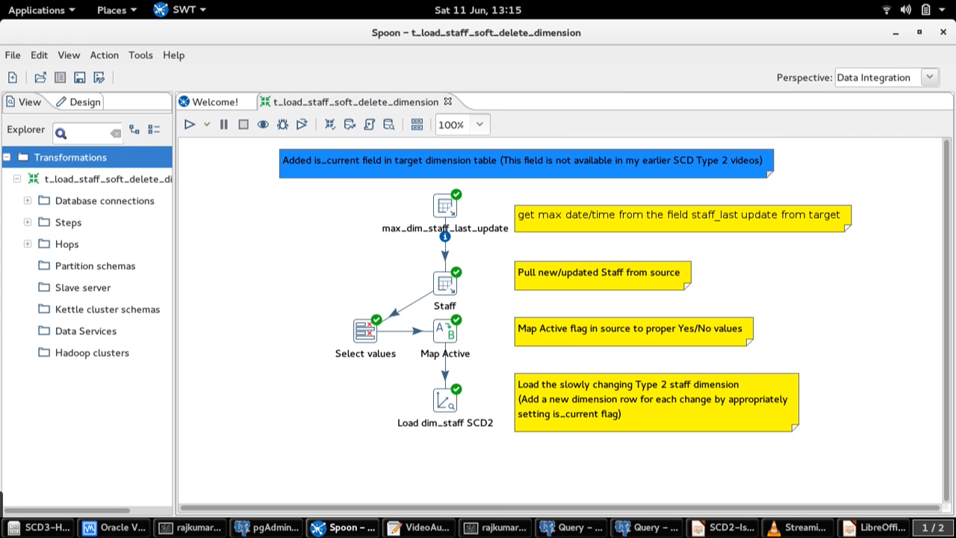
Review the target table and lookup/update fields of the Load dim_staff SCD2 step, including staff_is_current, and close its settings
{"action": "double_click", "coordinate": [445, 401]}
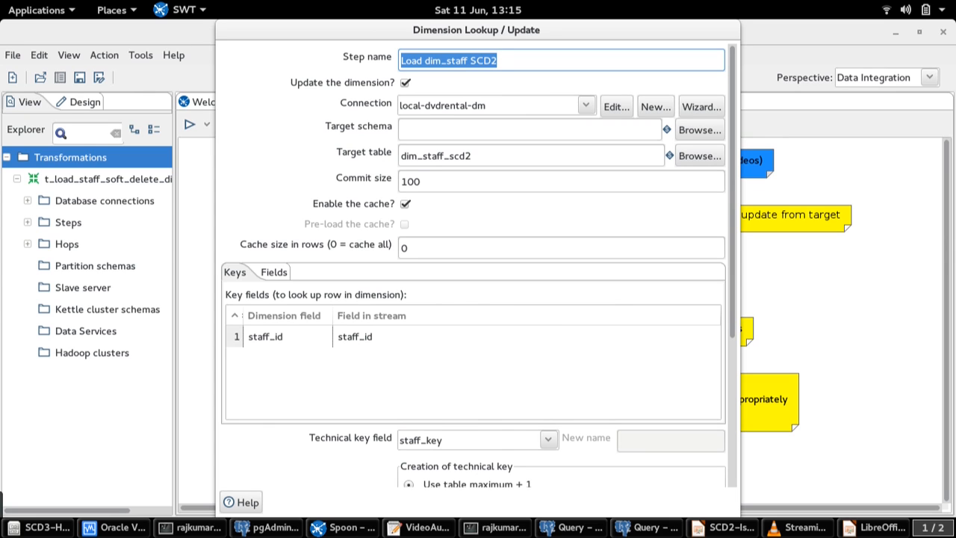
{"action": "left_click", "coordinate": [274, 273]}
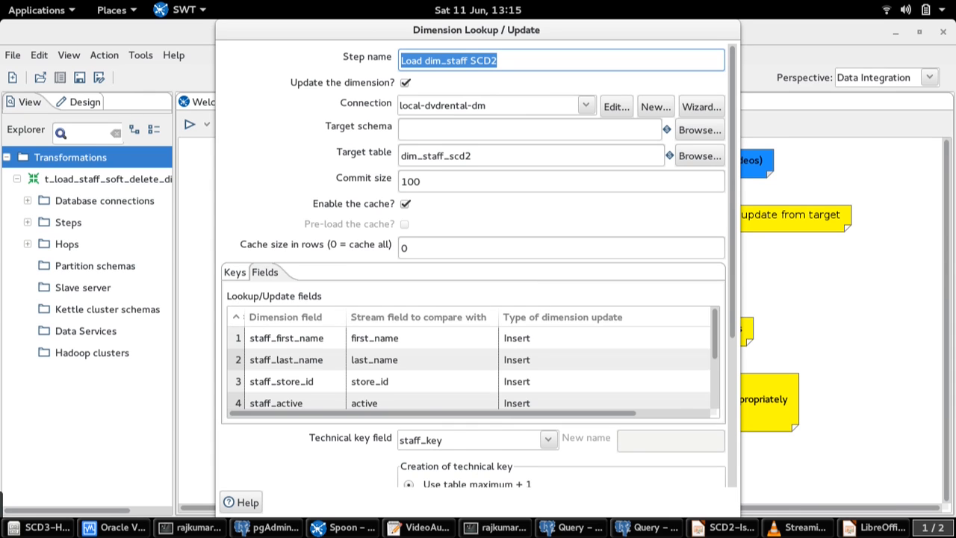
{"action": "scroll", "coordinate": [471, 370], "scroll_direction": "down", "scroll_amount": 1}
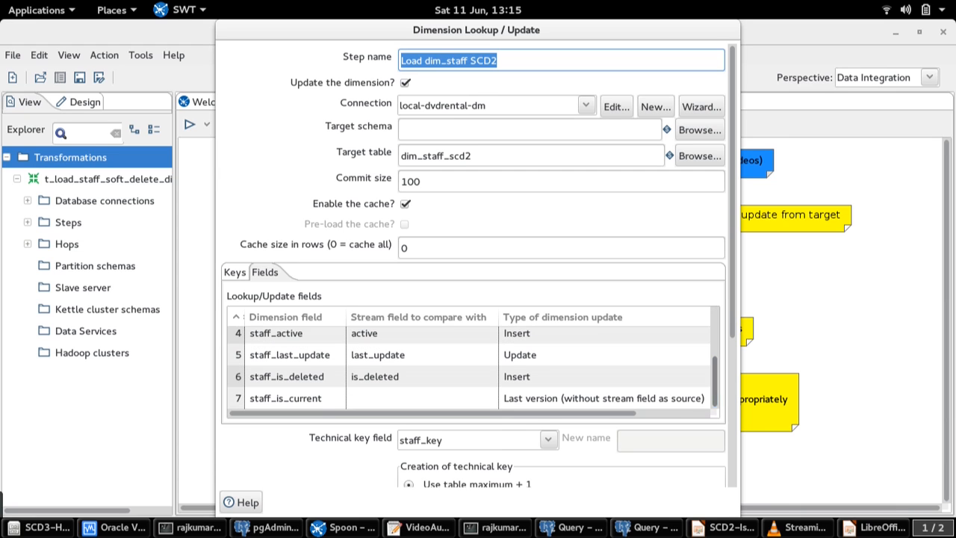
{"action": "left_click", "coordinate": [239, 398]}
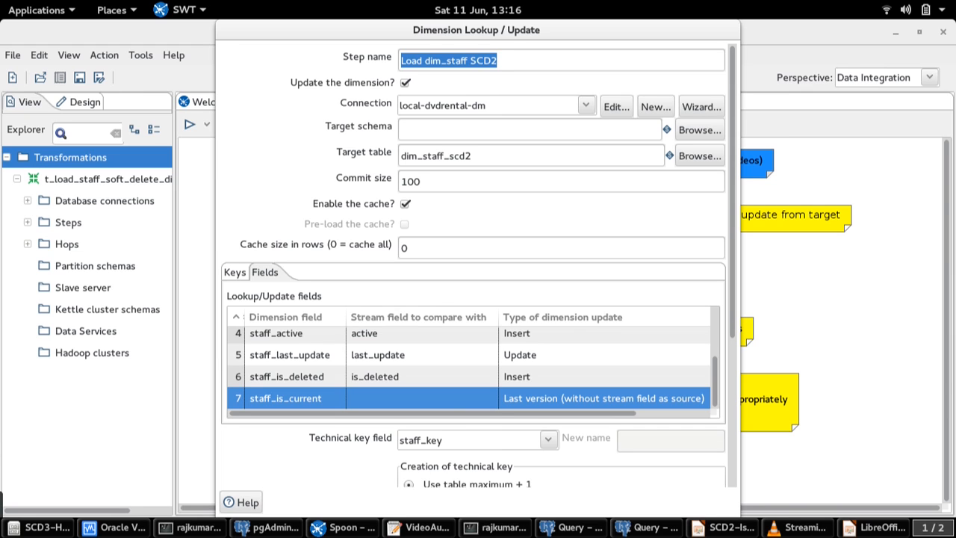
{"action": "triple_click", "coordinate": [461, 156]}
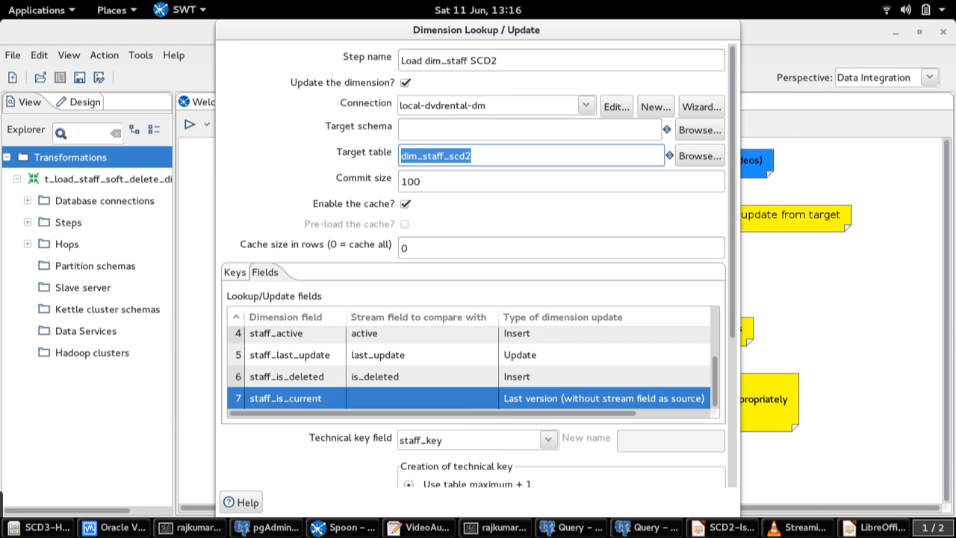
{"action": "left_click", "coordinate": [499, 60]}
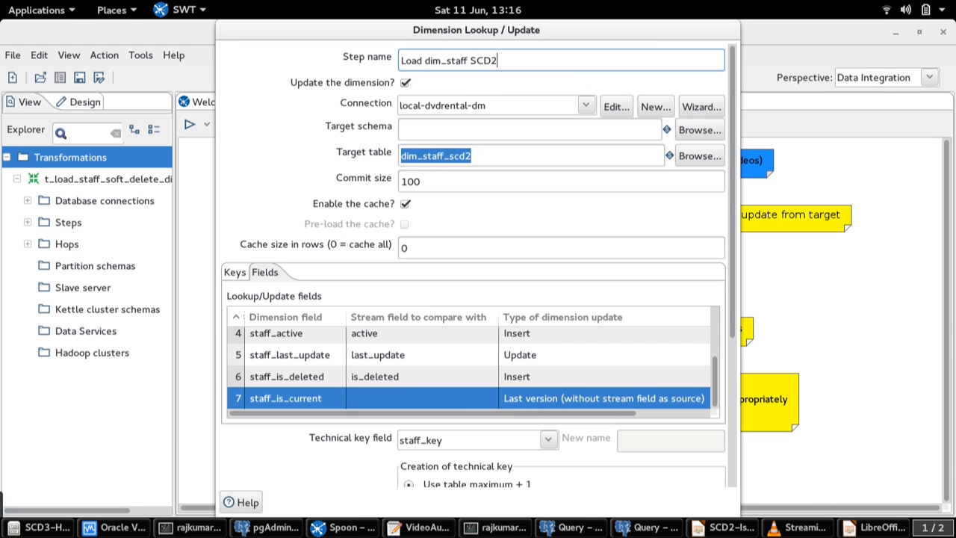
{"action": "key", "text": "Return"}
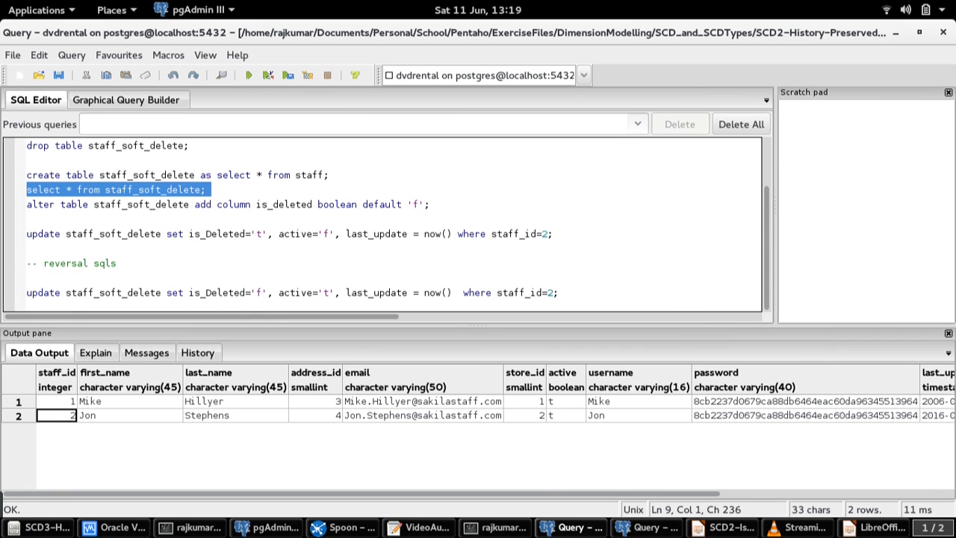
Examine the staff_soft_delete source rows in pgAdmin across all columns, including active, last_update and is_deleted
{"action": "left_click", "coordinate": [130, 402]}
{"action": "left_click_drag", "start_coordinate": [130, 402], "coordinate": [947, 416]}
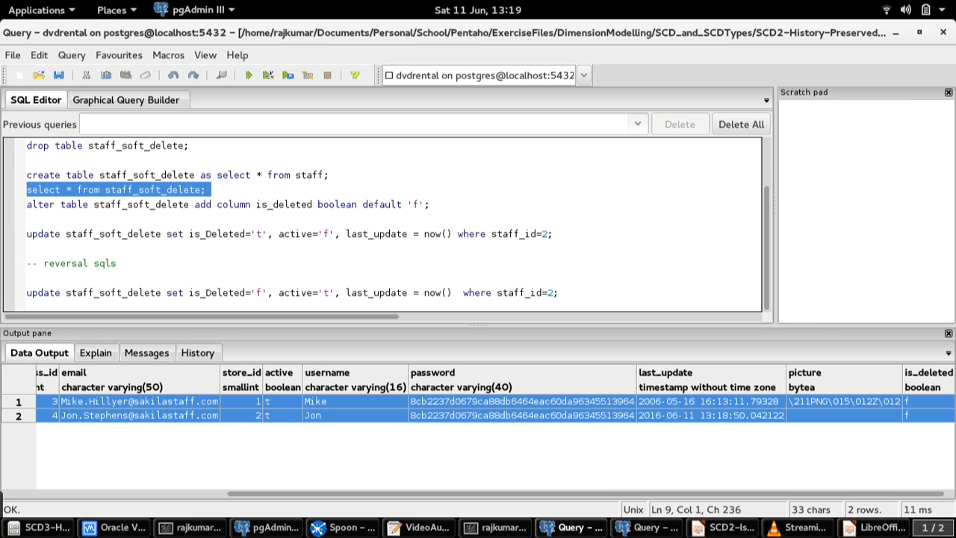
{"action": "left_click", "coordinate": [283, 415]}
{"action": "key", "text": "Right"}
{"action": "key", "text": "Right"}
{"action": "key", "text": "Right"}
{"action": "key", "text": "Right"}
{"action": "key", "text": "Right"}
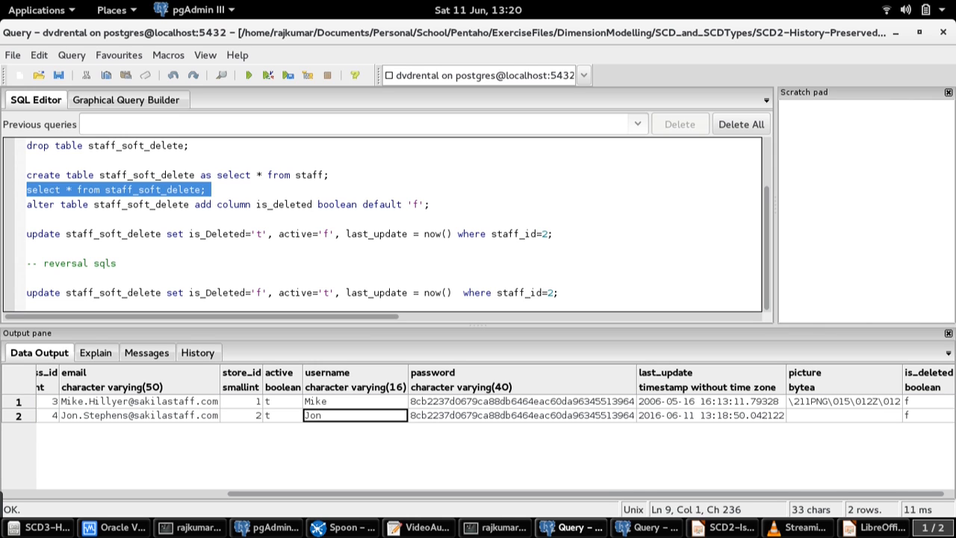
{"action": "key", "text": "Left"}
{"action": "key", "text": "Left"}
{"action": "key", "text": "Left"}
{"action": "key", "text": "Left"}
{"action": "key", "text": "Left"}
{"action": "key", "text": "Left"}
{"action": "key", "text": "Left"}
{"action": "key", "text": "Left"}
{"action": "key", "text": "Left"}
{"action": "key", "text": "Left"}
{"action": "key", "text": "Left"}
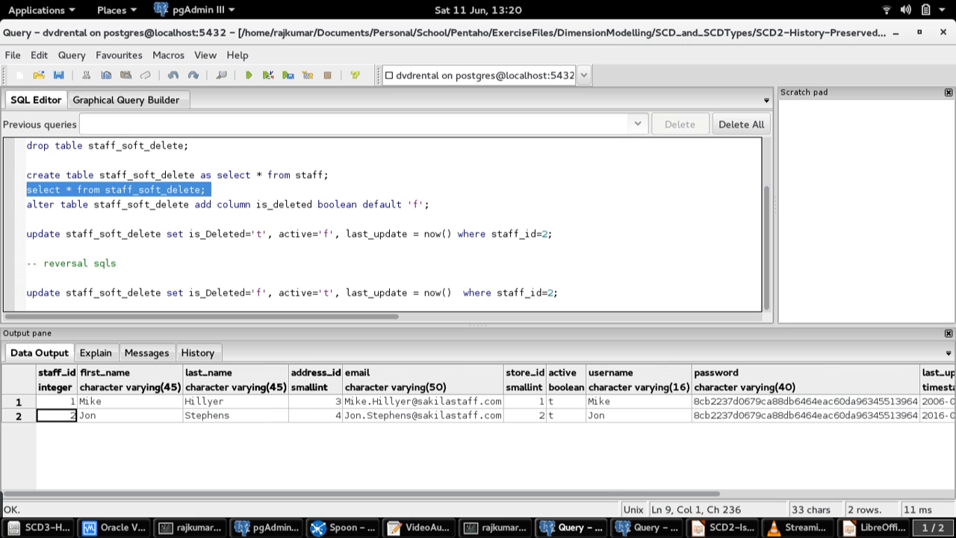
Query dim_staff_scd2 in the dvdrental_dm database, and run the t_load_staff_soft_delete_dimension transformation locally in Spoon
{"action": "left_click", "coordinate": [649, 527]}
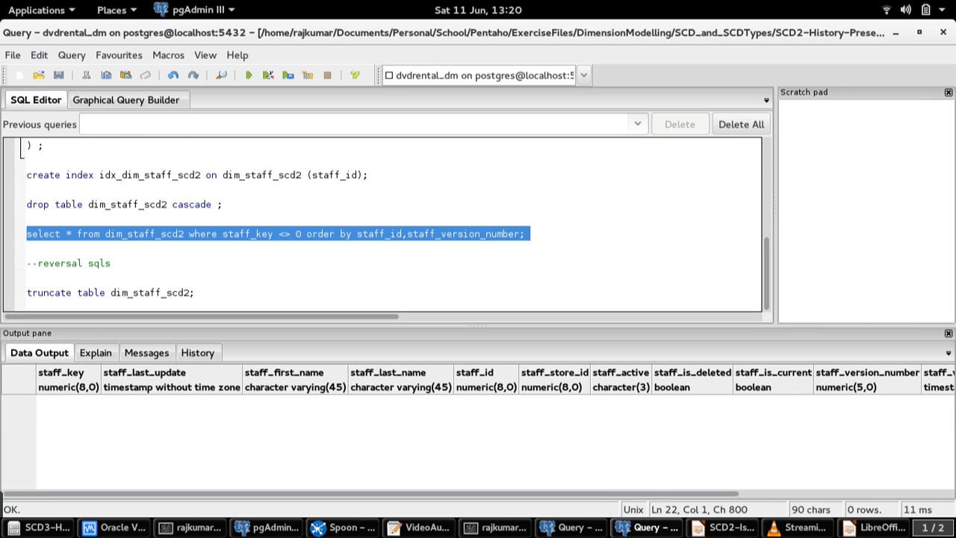
{"action": "key", "text": "F5"}
{"action": "left_click", "coordinate": [343, 528]}
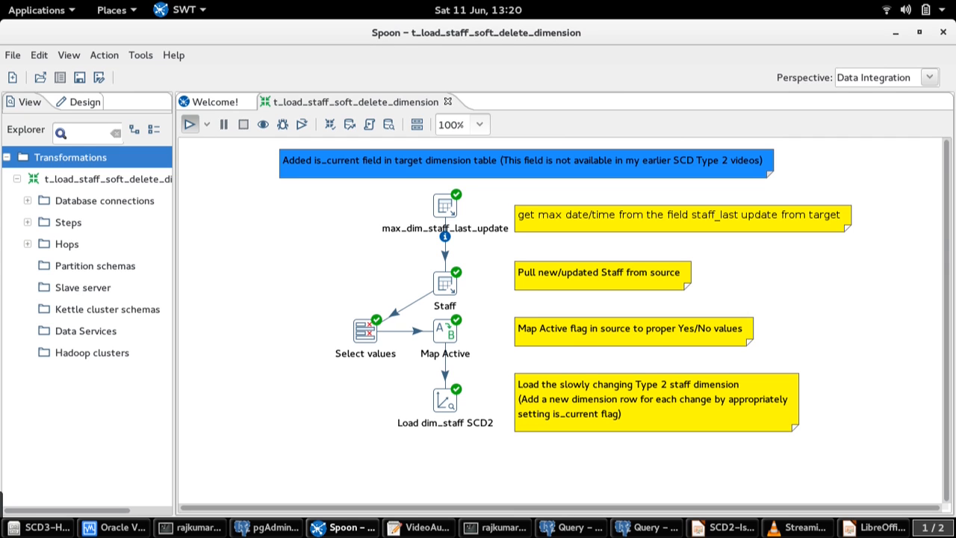
{"action": "left_click", "coordinate": [190, 124]}
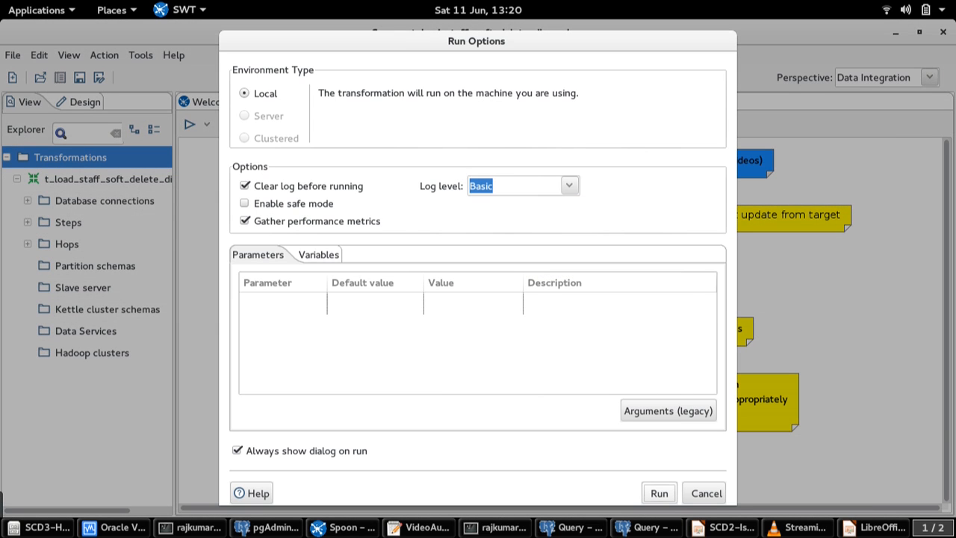
{"action": "left_click", "coordinate": [659, 494]}
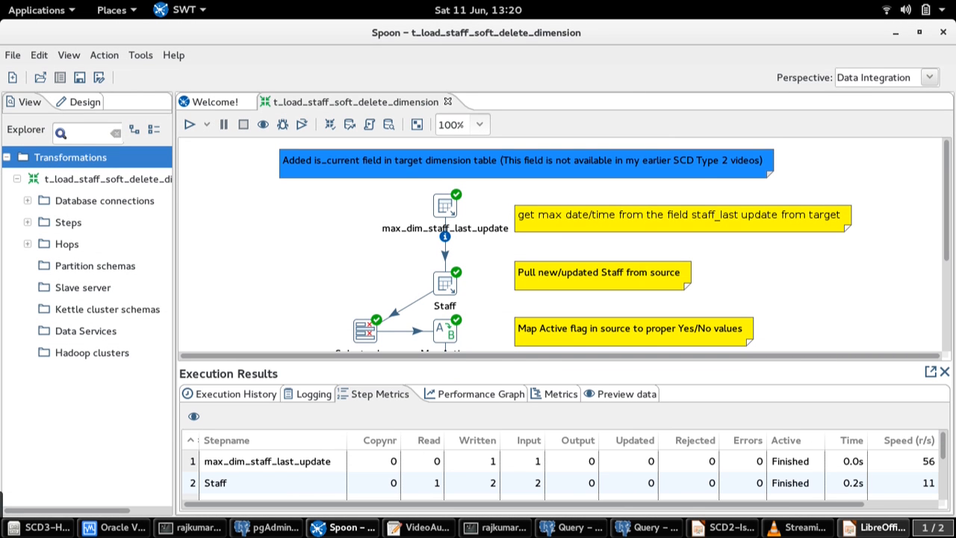
Rerun the dim_staff_scd2 select query in pgAdmin and check the loaded rows' update times, names and staff IDs
{"action": "left_click", "coordinate": [647, 528]}
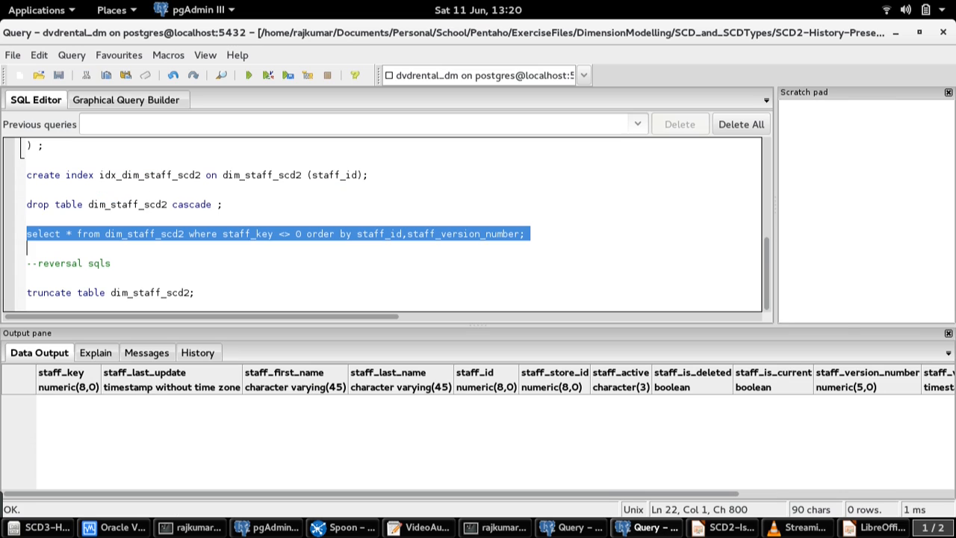
{"action": "key", "text": "F5"}
{"action": "left_click", "coordinate": [176, 416]}
{"action": "left_click", "coordinate": [177, 402]}
{"action": "left_click", "coordinate": [299, 402]}
{"action": "left_click", "coordinate": [408, 402]}
{"action": "left_click", "coordinate": [494, 402]}
{"action": "left_click", "coordinate": [495, 416]}
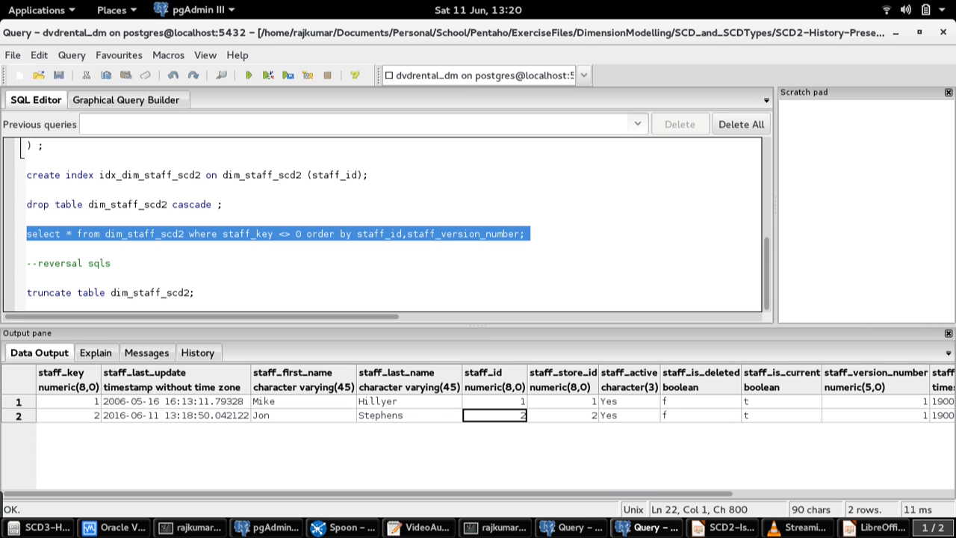
Examine the staff_active, staff_is_deleted and staff_is_current values of both loaded dimension rows
{"action": "key", "text": "Right"}
{"action": "key", "text": "Right"}
{"action": "key", "text": "Up"}
{"action": "key", "text": "Down"}
{"action": "key", "text": "Right"}
{"action": "key", "text": "Right"}
{"action": "key", "text": "shift+Up"}
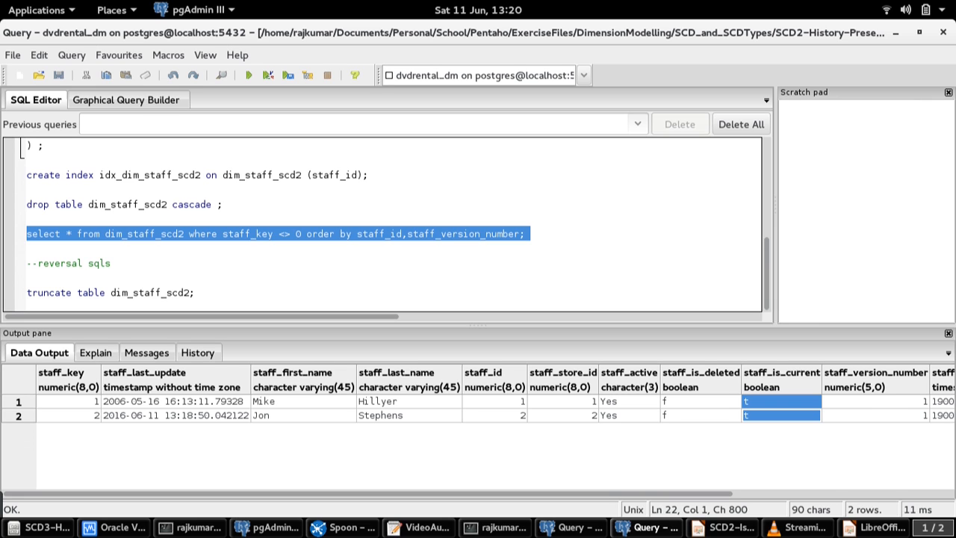
{"action": "key", "text": "Left"}
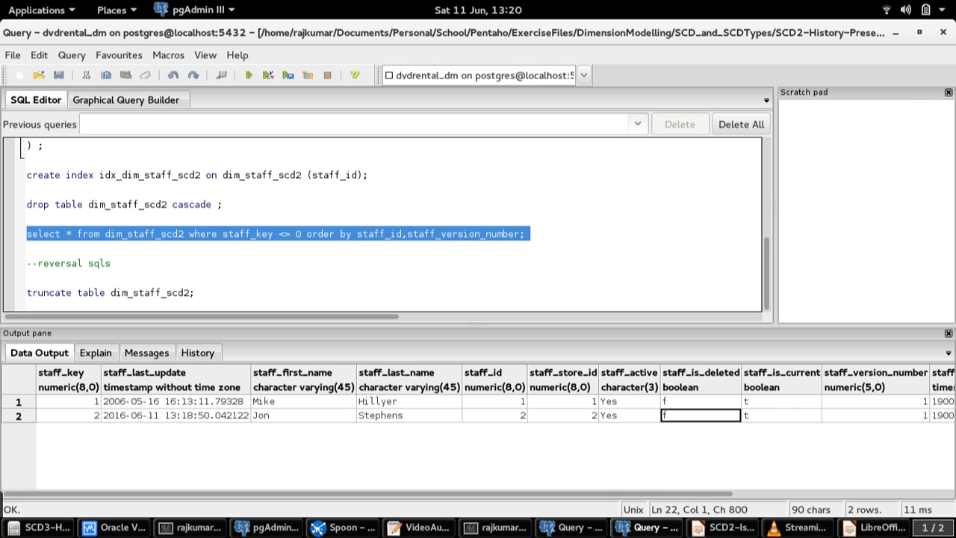
{"action": "key", "text": "shift+Up"}
{"action": "key", "text": "shift+Right"}
{"action": "key", "text": "Up"}
{"action": "key", "text": "Right"}
{"action": "key", "text": "shift+Down"}
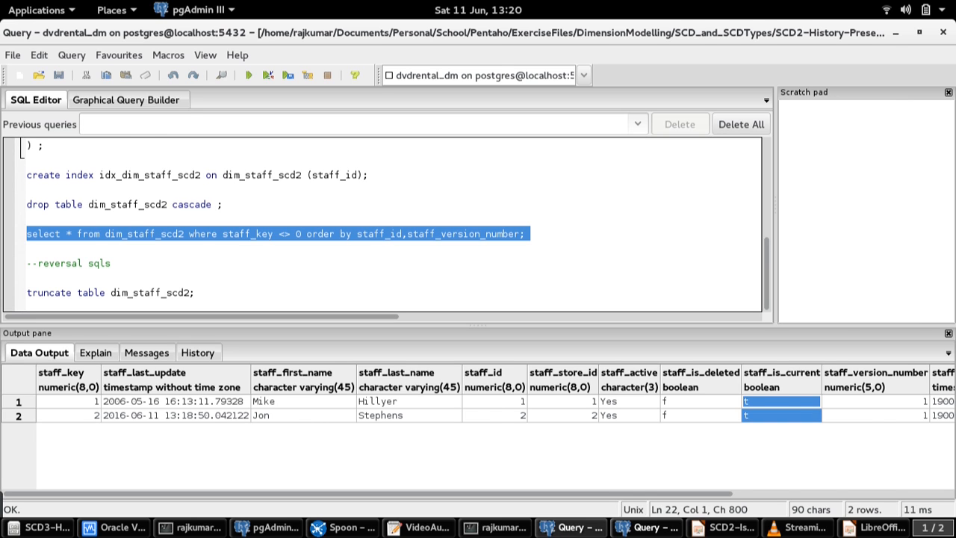
Execute the source update on staff_soft_delete setting is_Deleted='t', active='f' and last_update = now() where staff_id=2
{"action": "left_click", "coordinate": [572, 528]}
{"action": "triple_click", "coordinate": [290, 234]}
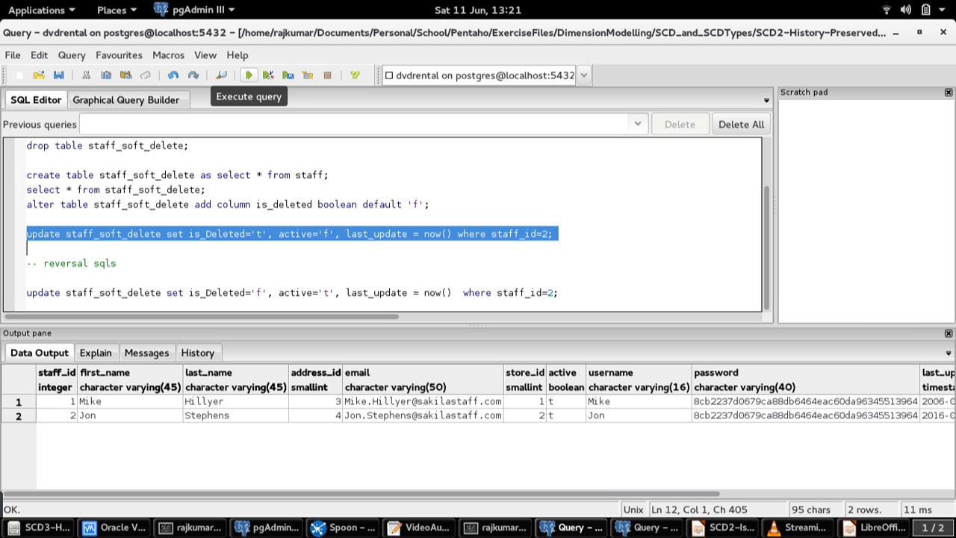
{"action": "left_click", "coordinate": [249, 75]}
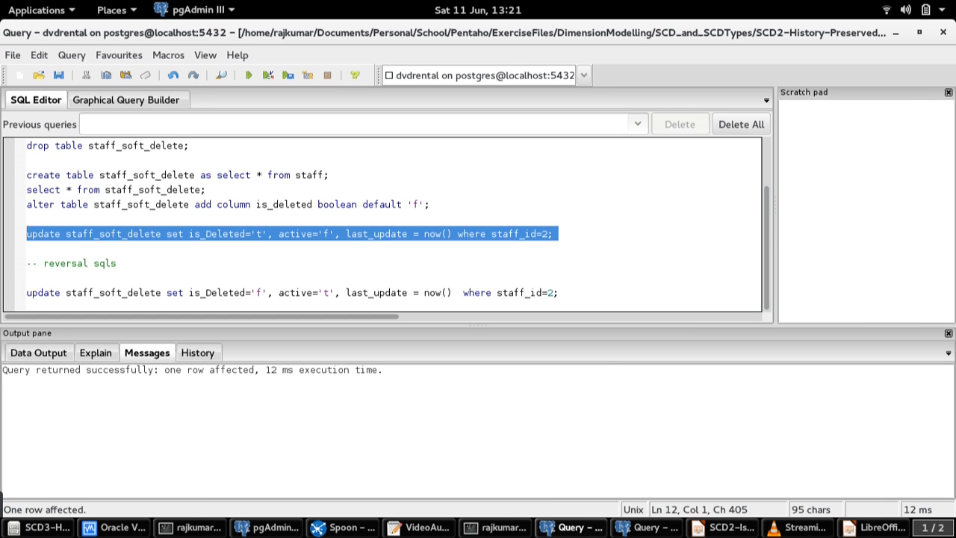
{"action": "key", "text": "Left"}
{"action": "left_click", "coordinate": [216, 234]}
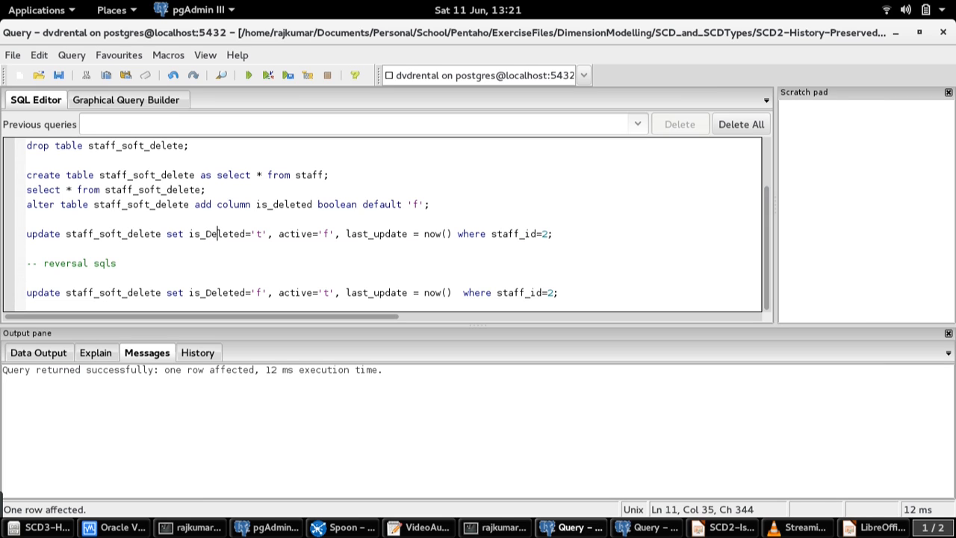
{"action": "left_click", "coordinate": [262, 234]}
Run select * from staff_soft_delete and check the active, last_update and is_deleted values for staff_id 2
{"action": "left_click", "coordinate": [208, 190]}
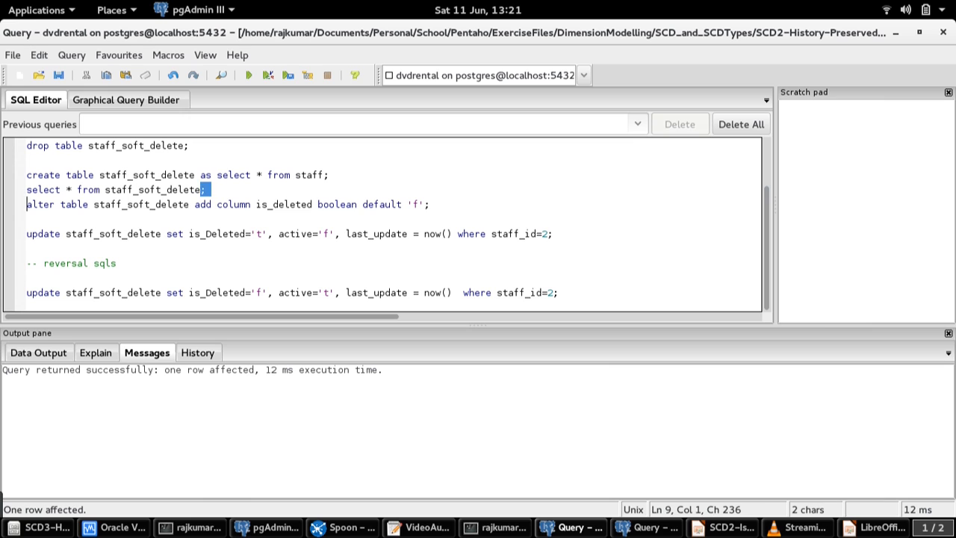
{"action": "left_click_drag", "start_coordinate": [208, 190], "coordinate": [27, 204]}
{"action": "key", "text": "F5"}
{"action": "left_click", "coordinate": [57, 402]}
{"action": "left_click", "coordinate": [423, 415]}
{"action": "key", "text": "Right"}
{"action": "key", "text": "Right"}
{"action": "key", "text": "Right"}
{"action": "key", "text": "Right"}
{"action": "key", "text": "Right"}
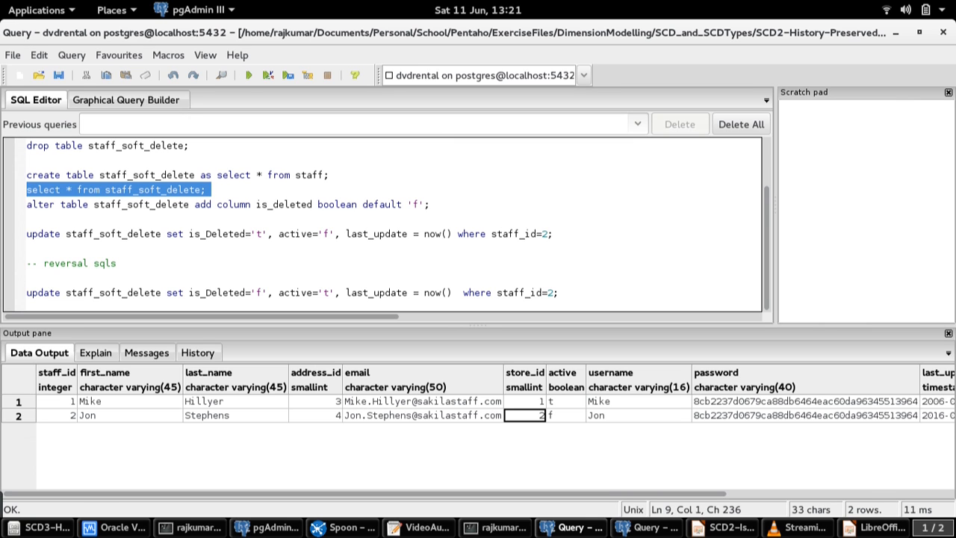
{"action": "key", "text": "Right"}
{"action": "key", "text": "Right"}
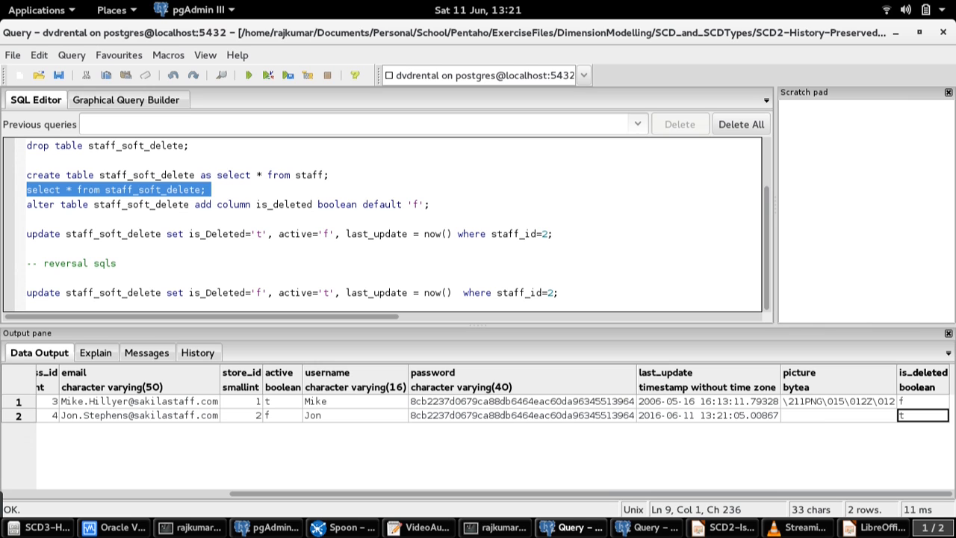
Switch to Spoon and run the t_load_staff_soft_delete_dimension transformation again to load the source change
{"action": "key", "text": "alt+Tab"}
{"action": "left_click", "coordinate": [190, 124]}
{"action": "key", "text": "Return"}
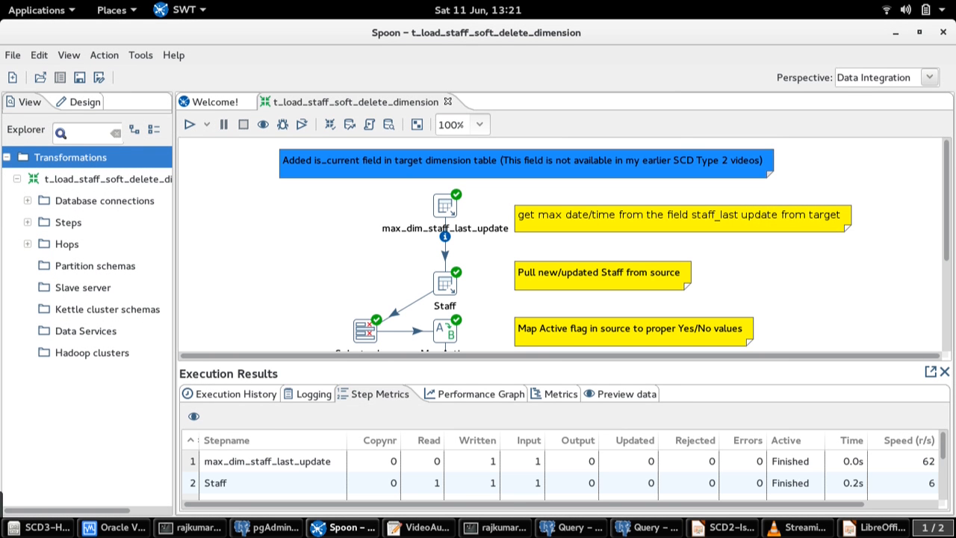
Rerun the dim_staff_scd2 query in pgAdmin and examine the newest staff_id 2 row's active, deleted, current and version fields
{"action": "left_click", "coordinate": [647, 528]}
{"action": "key", "text": "F5"}
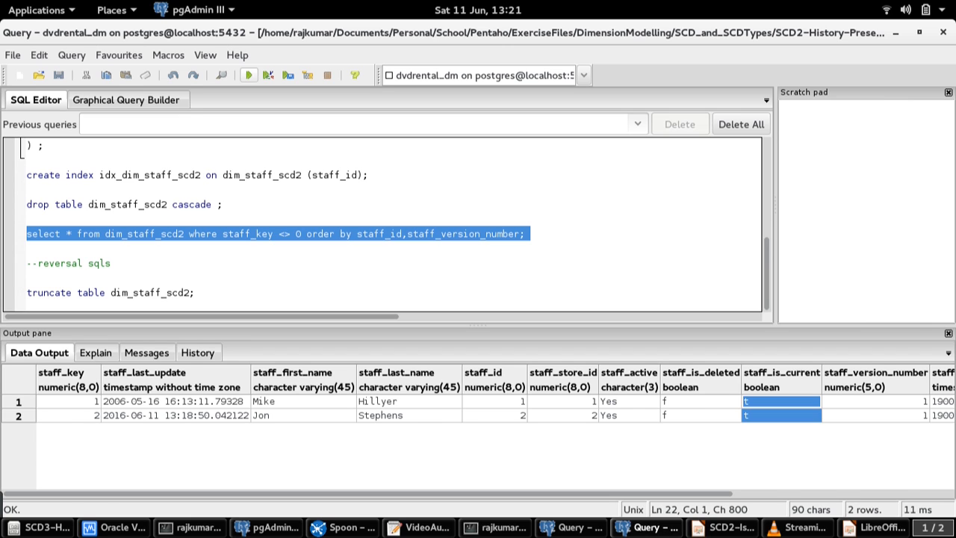
{"action": "left_click", "coordinate": [303, 430]}
{"action": "left_click", "coordinate": [409, 429]}
{"action": "key", "text": "Left"}
{"action": "key", "text": "Left"}
{"action": "key", "text": "Left"}
{"action": "key", "text": "Right"}
{"action": "key", "text": "Right"}
{"action": "key", "text": "Right"}
{"action": "key", "text": "Right"}
{"action": "key", "text": "Right"}
{"action": "key", "text": "Right"}
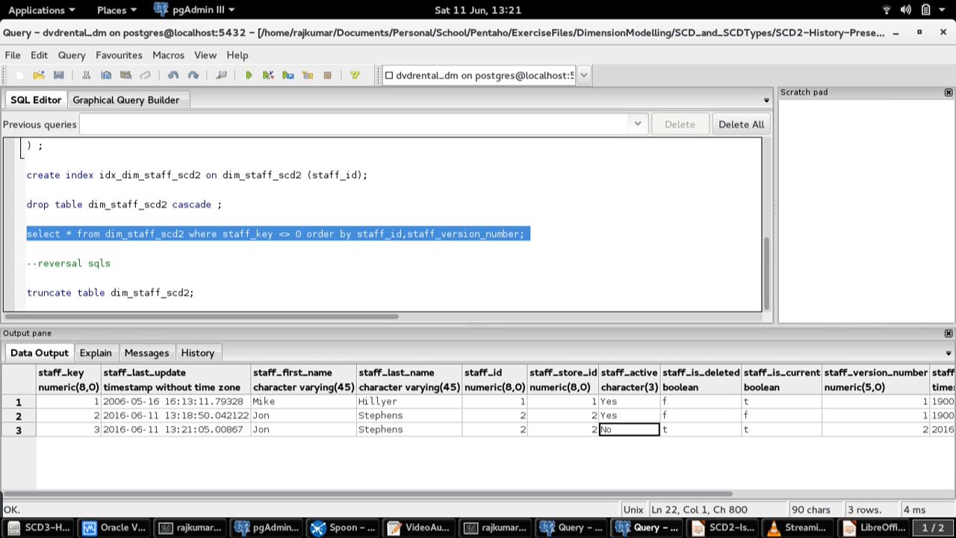
{"action": "key", "text": "shift+Right"}
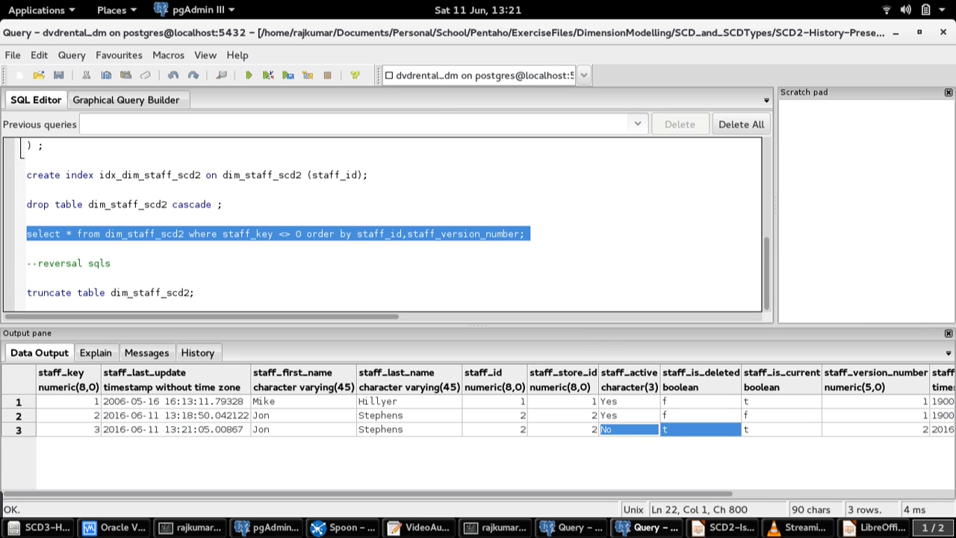
{"action": "key", "text": "shift+Right"}
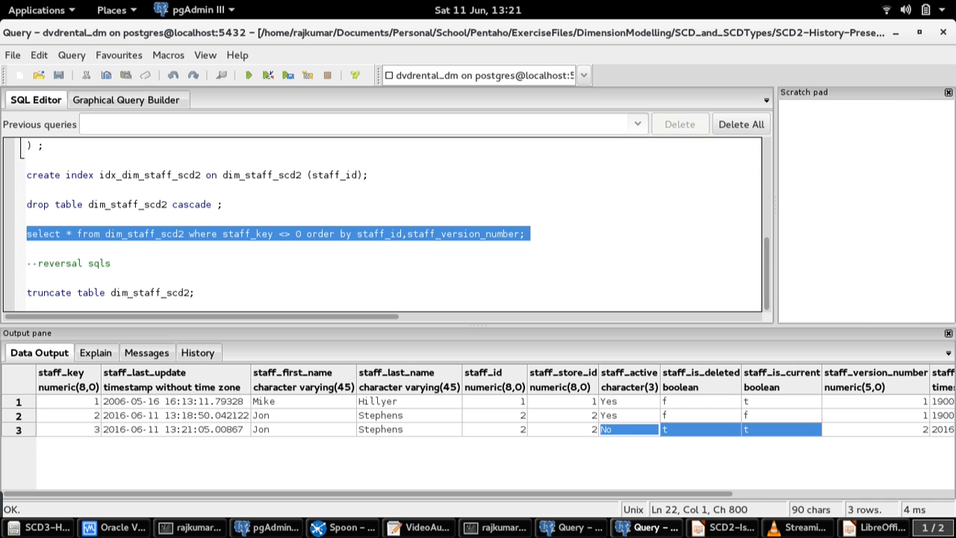
{"action": "key", "text": "shift+Right"}
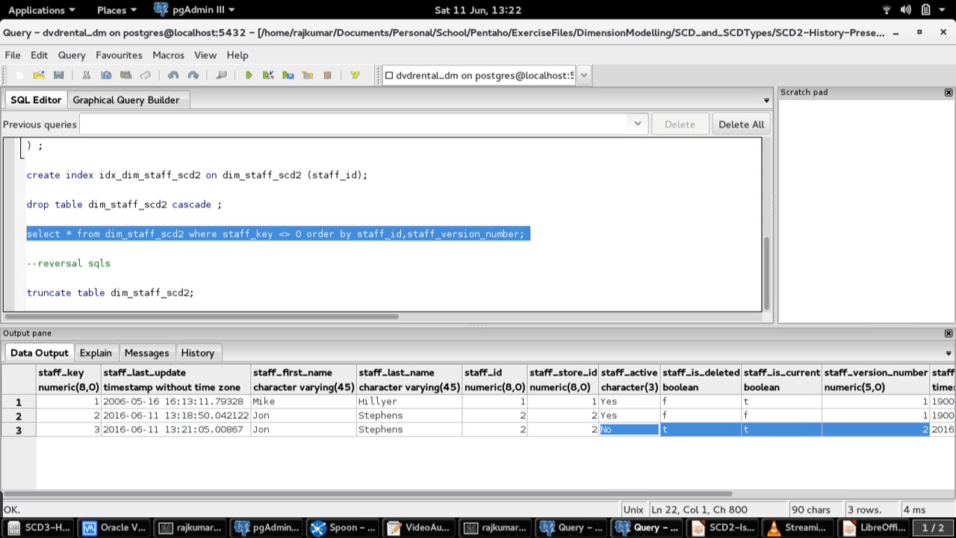
Compare the active, deleted and current flags of the first-version row for staff_id 2 with the other rows
{"action": "left_click", "coordinate": [629, 415]}
{"action": "left_click_drag", "start_coordinate": [629, 415], "coordinate": [782, 415]}
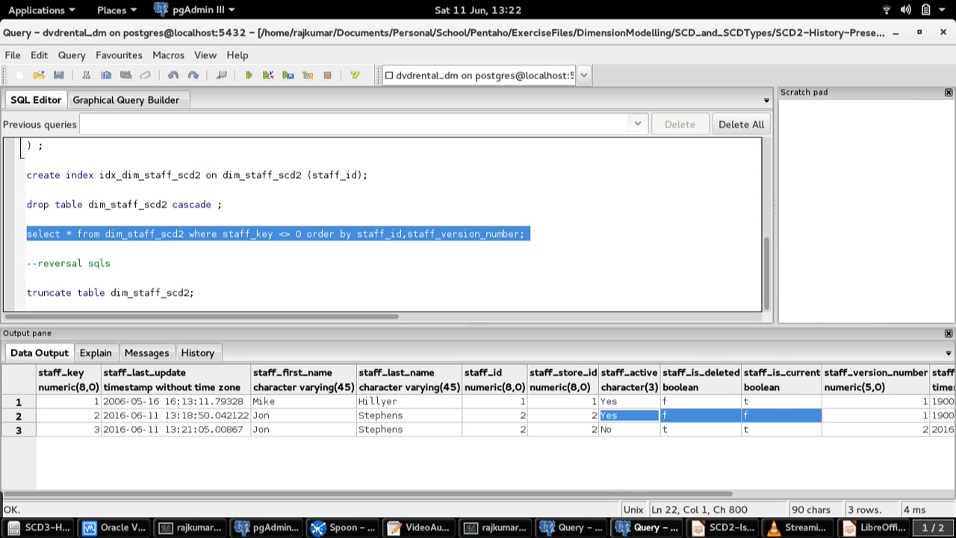
{"action": "left_click", "coordinate": [781, 402]}
{"action": "left_click", "coordinate": [781, 415]}
{"action": "left_click_drag", "start_coordinate": [781, 415], "coordinate": [811, 416]}
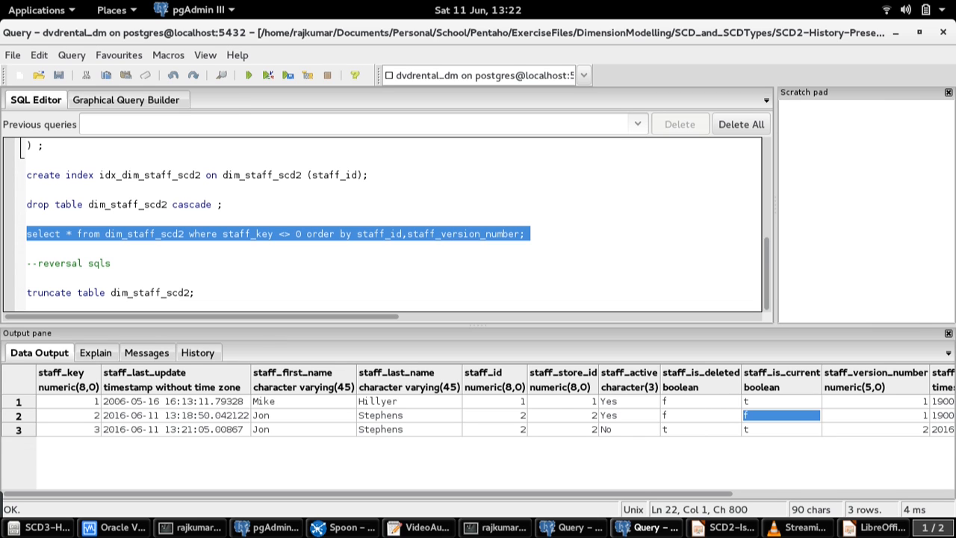